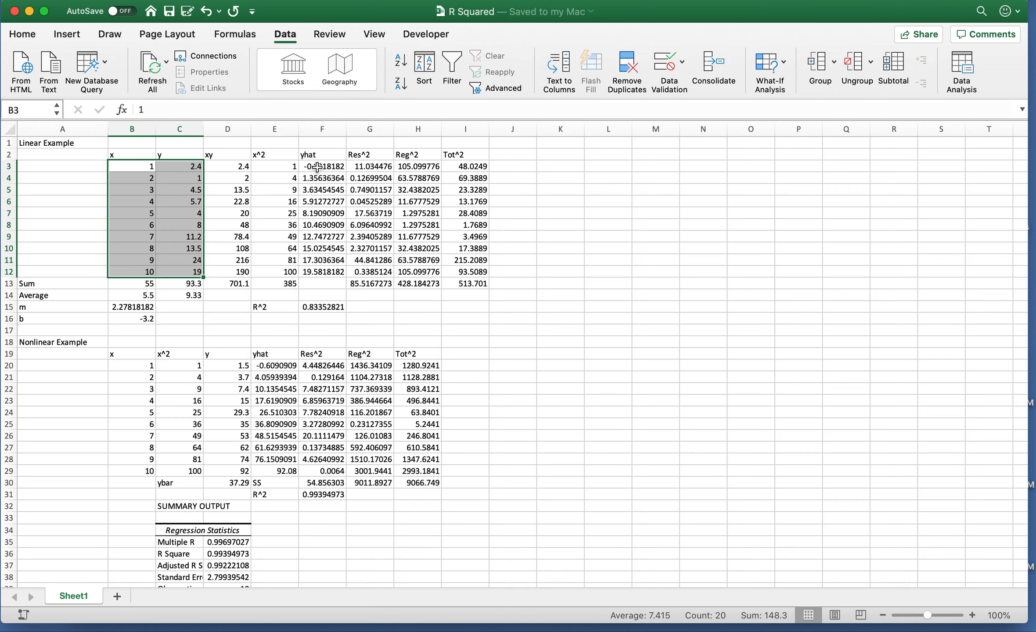
Review and confirm the first yhat and squared residual formulas.
{"action": "key", "text": "Right"}
{"action": "key", "text": "Right"}
{"action": "key", "text": "Right"}
{"action": "key", "text": "Right"}
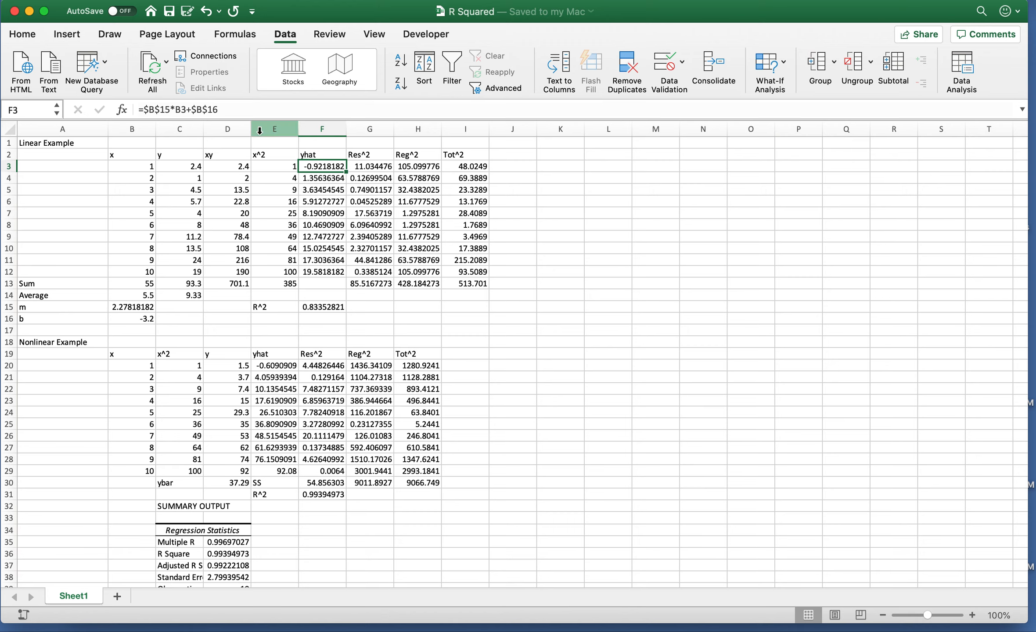
{"action": "left_click", "coordinate": [240, 109]}
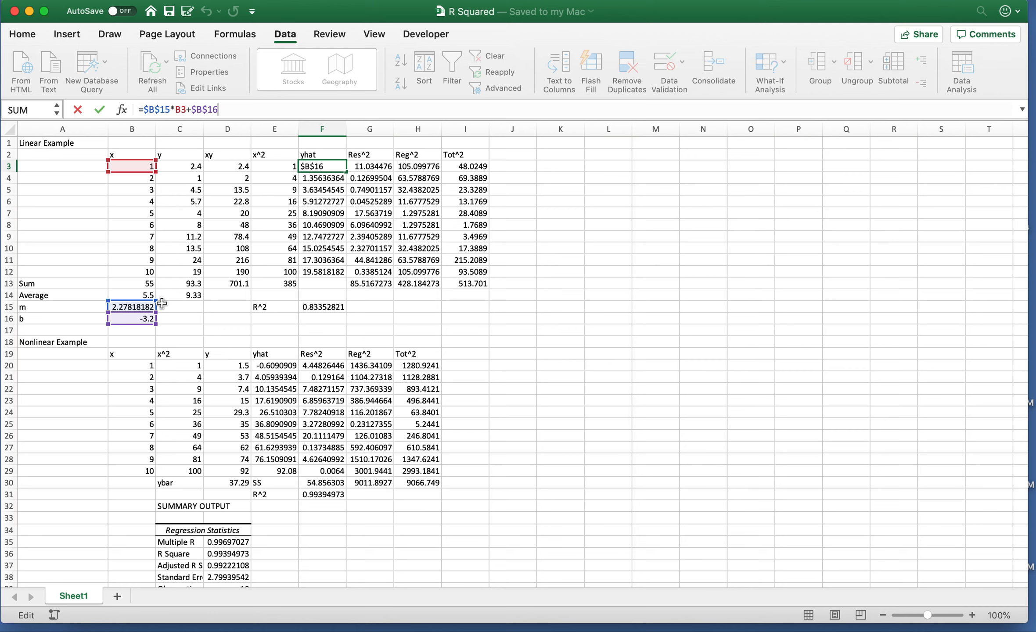
{"action": "key", "text": "Return"}
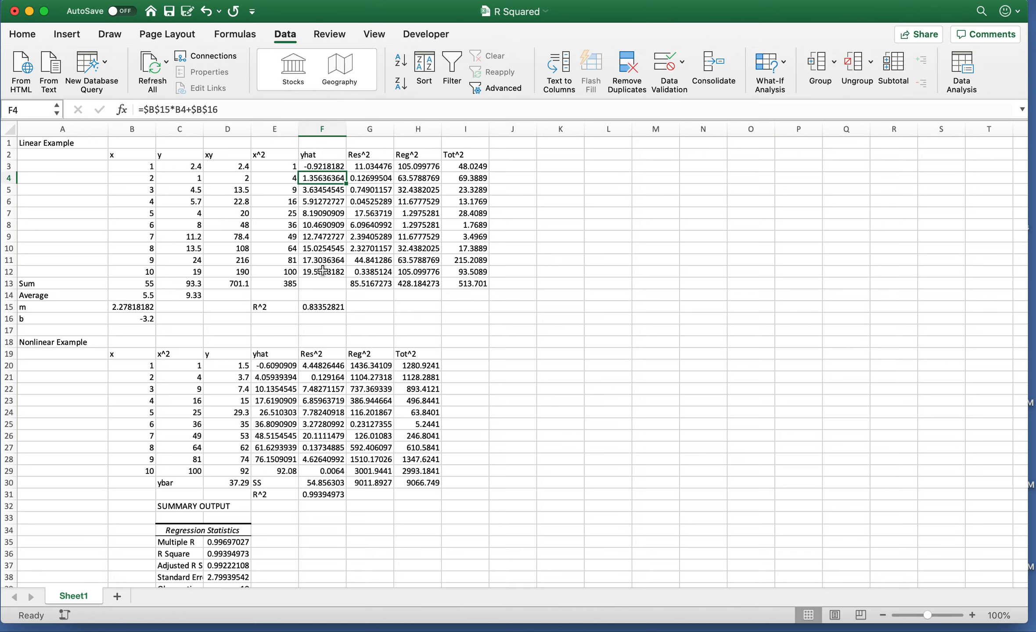
{"action": "left_click", "coordinate": [366, 166]}
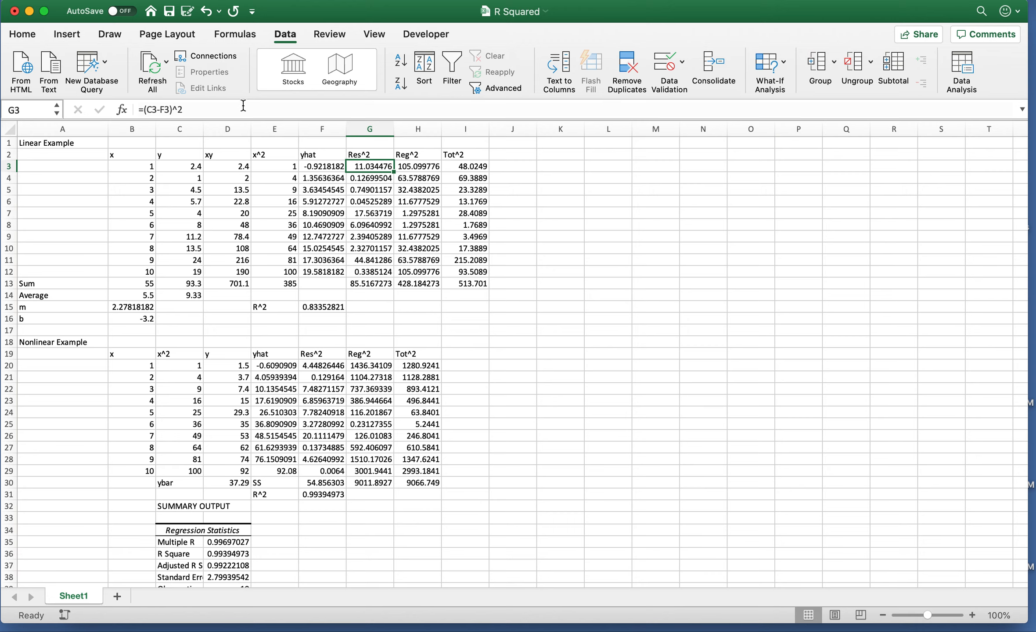
{"action": "left_click", "coordinate": [218, 110]}
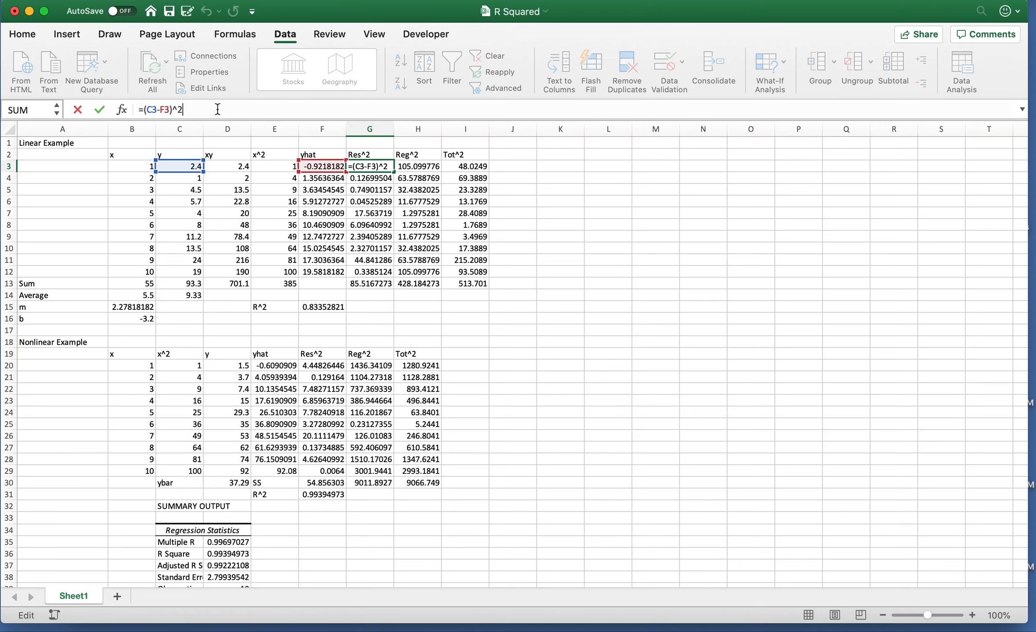
{"action": "key", "text": "Return"}
Review and confirm the first Reg^2 and Tot^2 formulas.
{"action": "left_click", "coordinate": [420, 165]}
{"action": "left_click", "coordinate": [222, 107]}
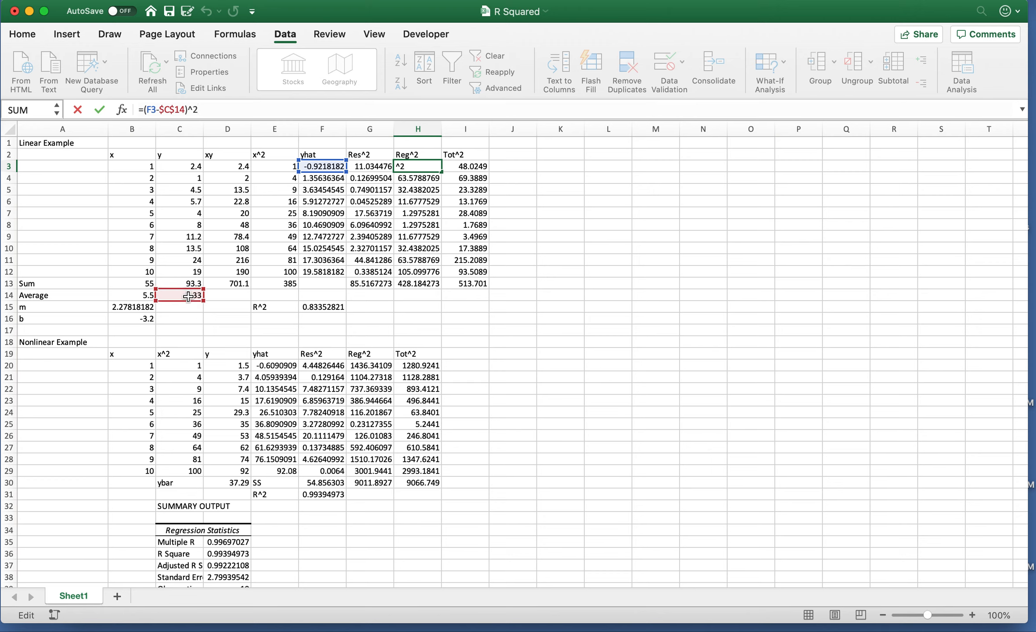
{"action": "key", "text": "Return"}
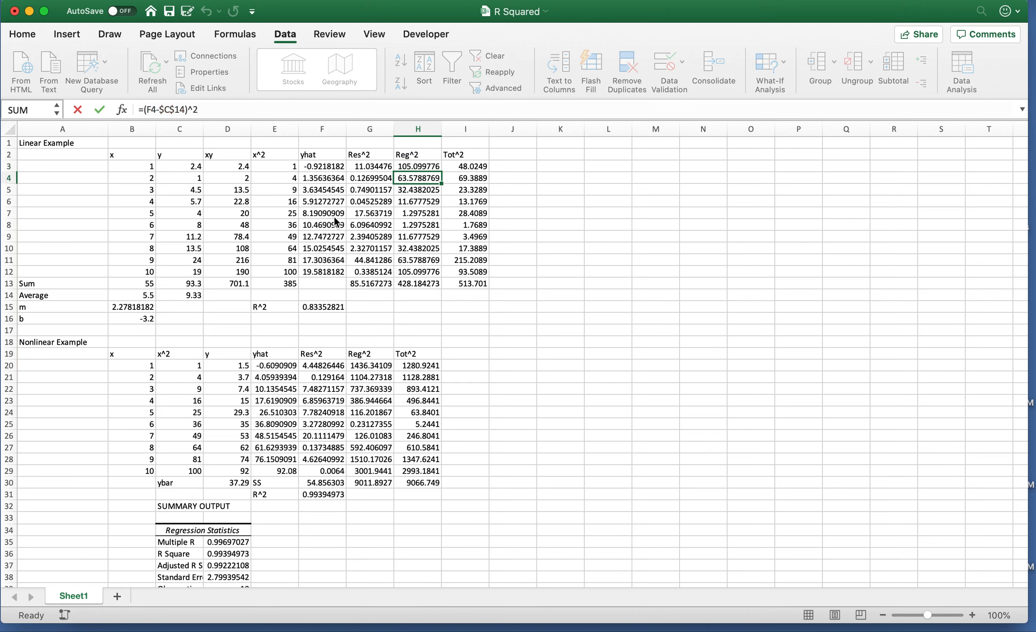
{"action": "left_click", "coordinate": [480, 167]}
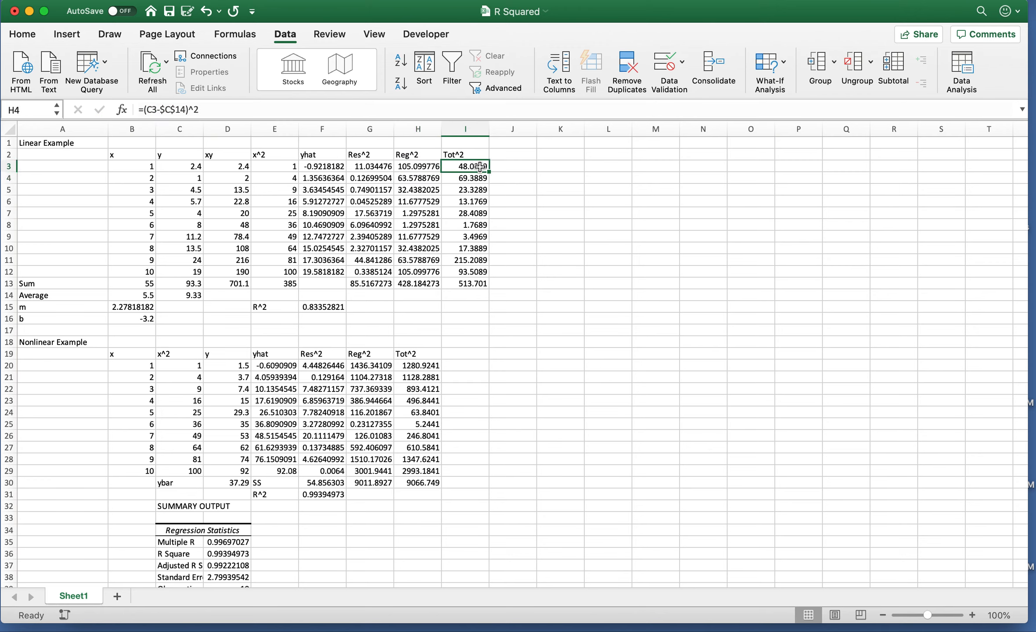
{"action": "left_click", "coordinate": [217, 109]}
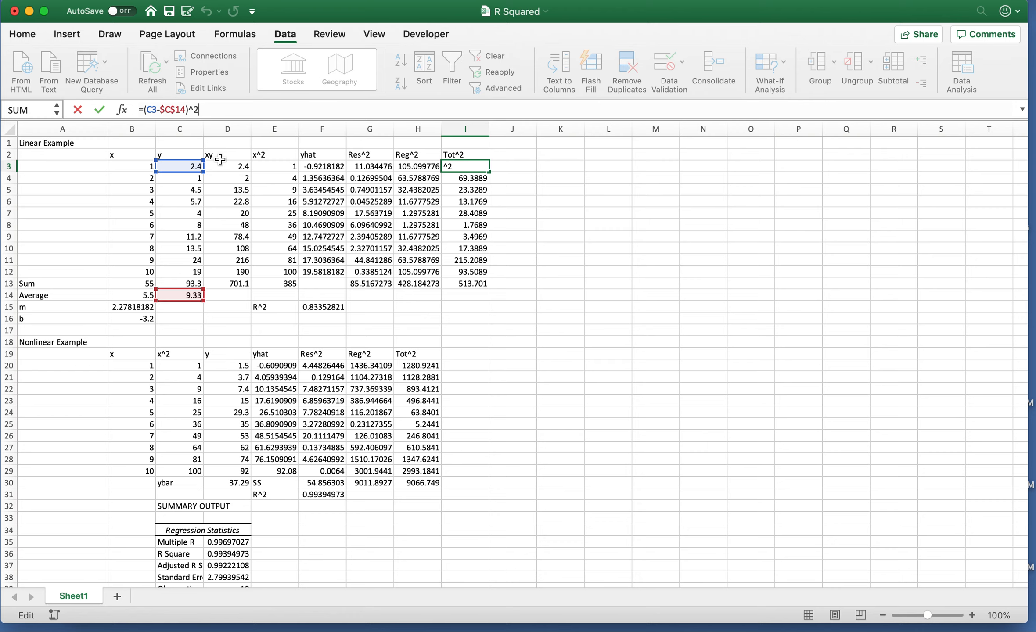
{"action": "key", "text": "Return"}
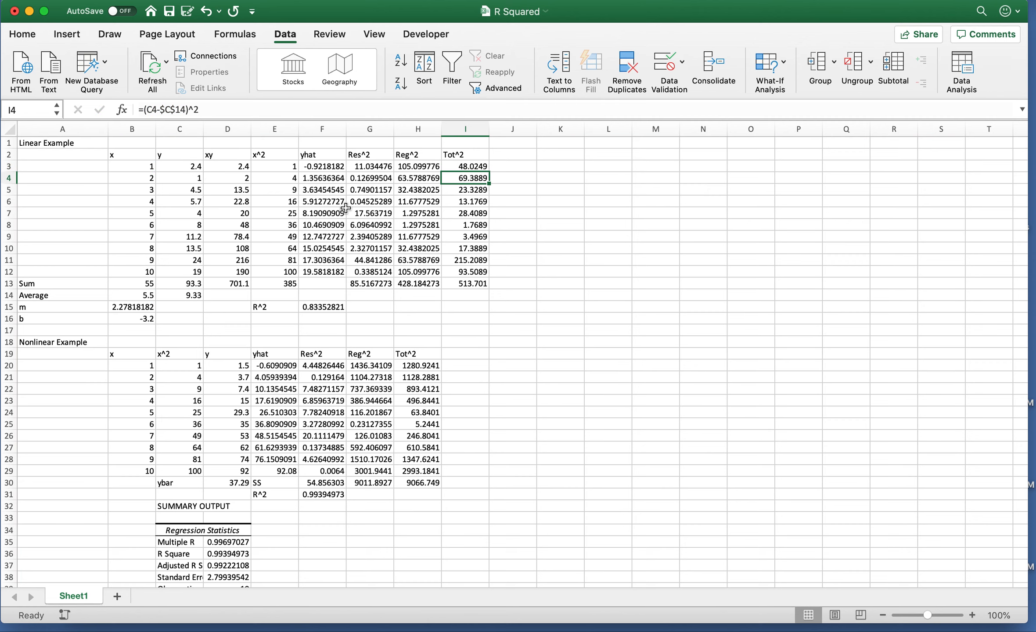
Check the three sums of the squared columns in row 13.
{"action": "left_click_drag", "start_coordinate": [361, 284], "coordinate": [461, 284]}
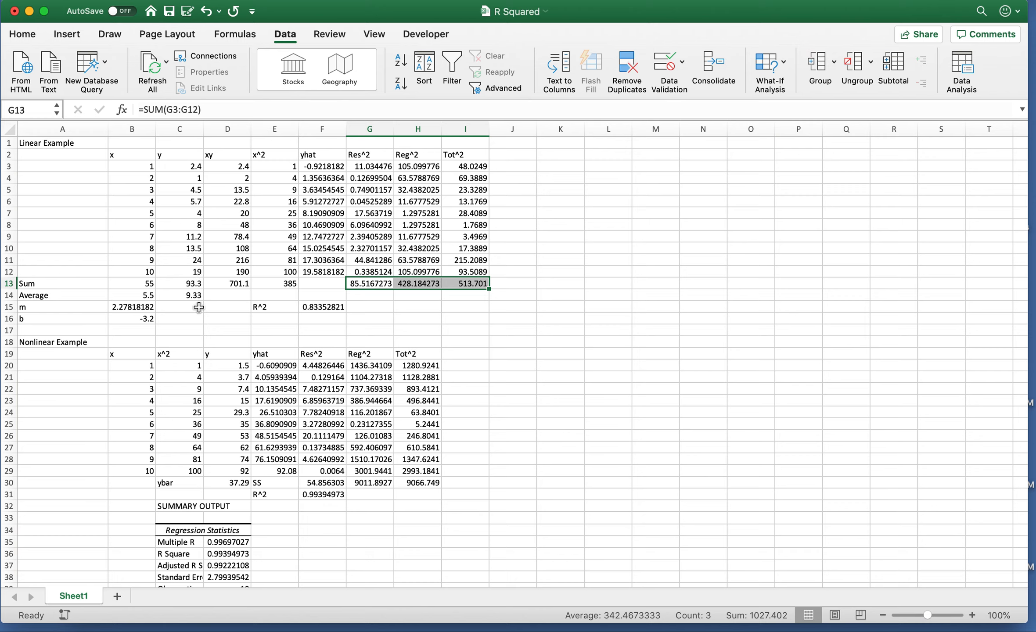
{"action": "key", "text": "Tab"}
{"action": "key", "text": "Tab"}
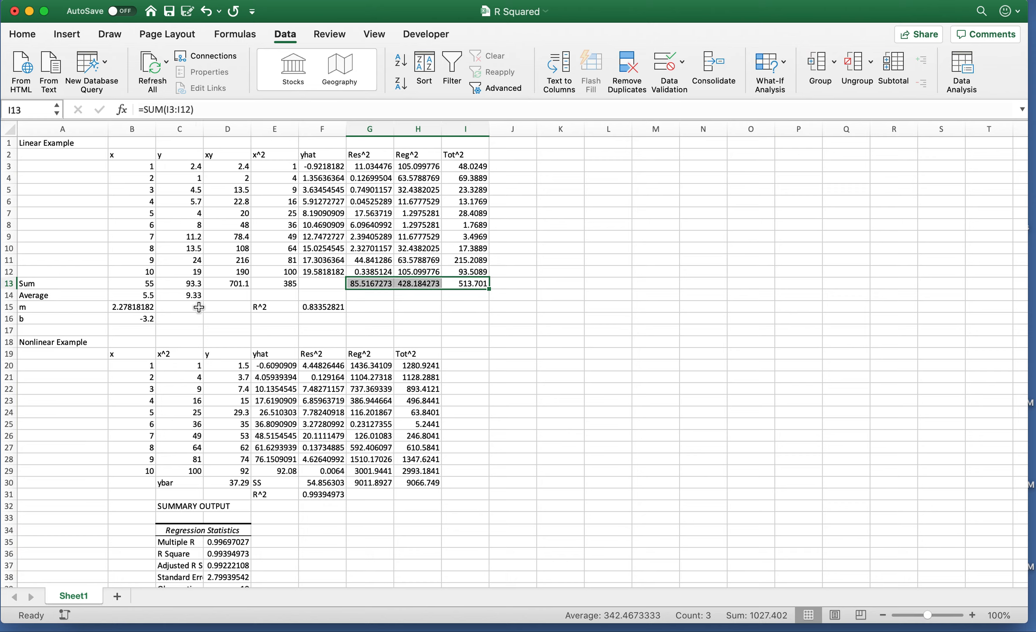
{"action": "left_click", "coordinate": [433, 305]}
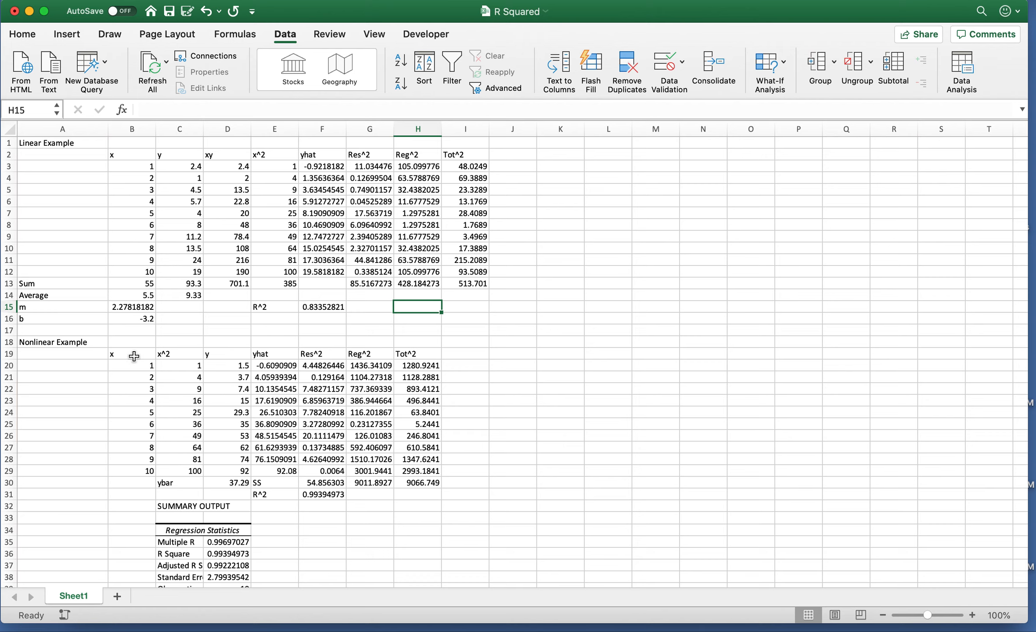
Insert a plain scatter chart of nonlinear y versus x, placed right of the table.
{"action": "left_click_drag", "start_coordinate": [134, 354], "coordinate": [131, 474]}
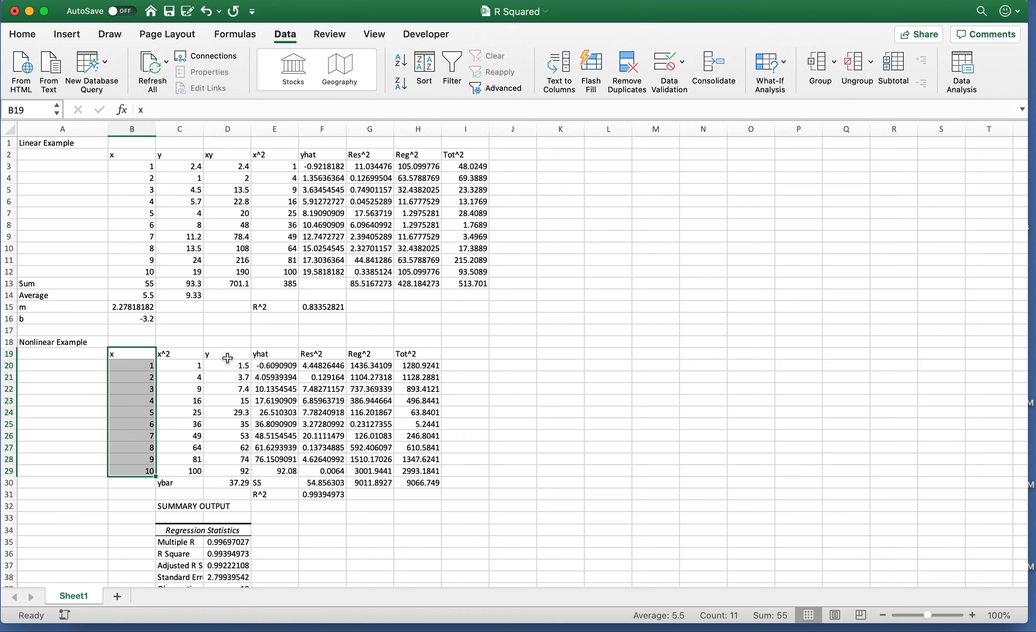
{"action": "left_click_drag", "start_coordinate": [228, 353], "coordinate": [226, 473]}
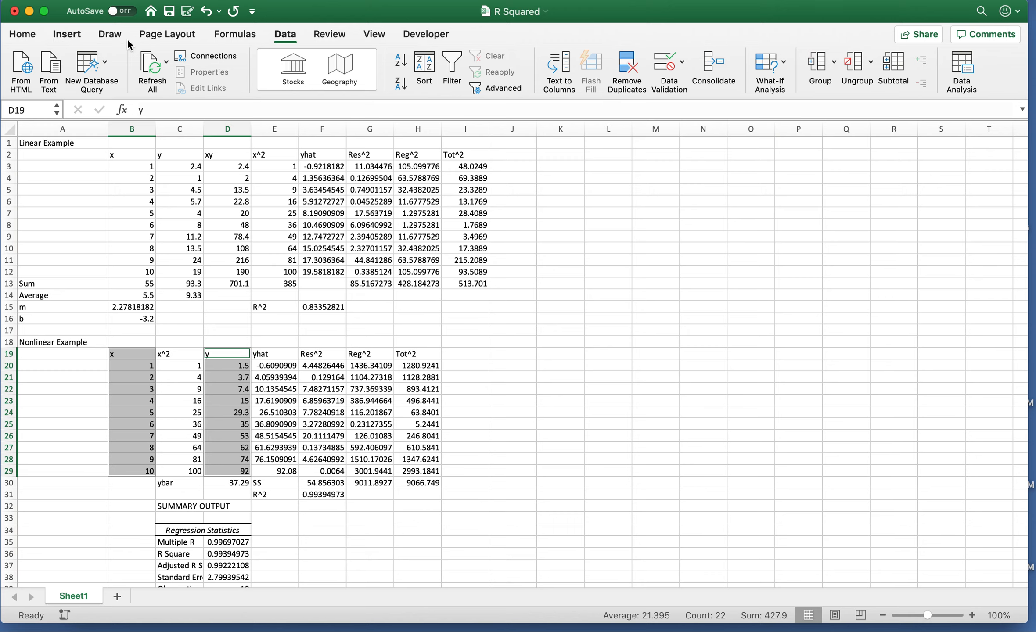
{"action": "left_click", "coordinate": [66, 34]}
{"action": "left_click", "coordinate": [500, 84]}
{"action": "left_click", "coordinate": [526, 152]}
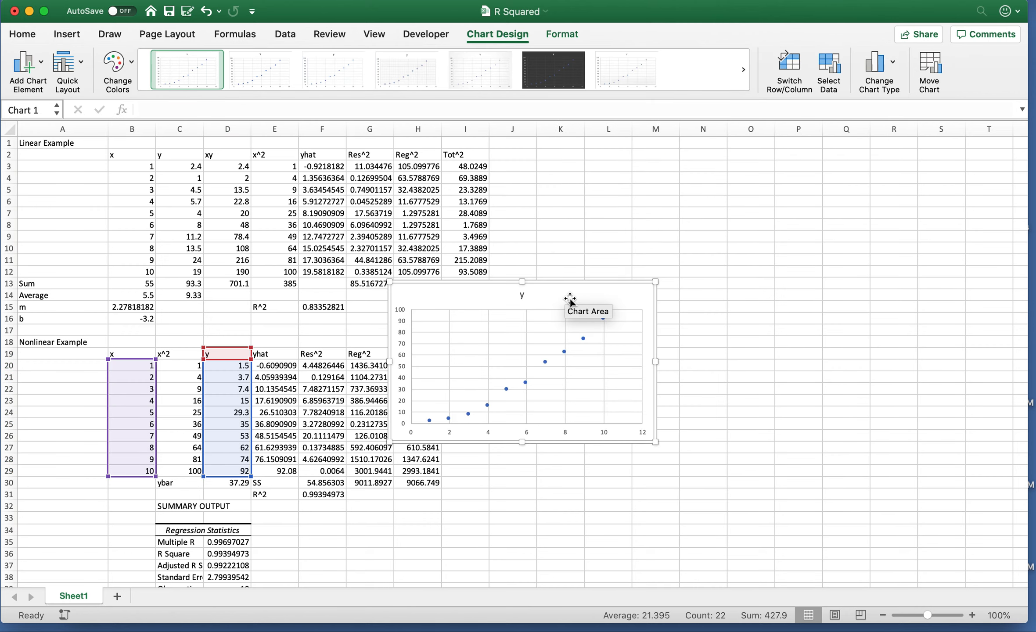
{"action": "left_click_drag", "start_coordinate": [569, 298], "coordinate": [735, 337]}
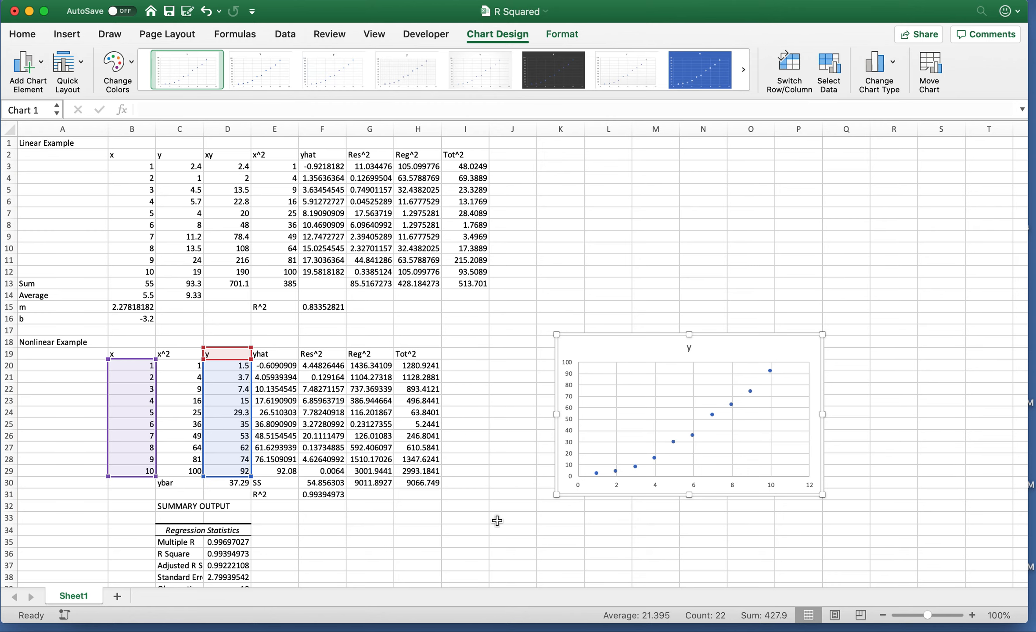
{"action": "key", "text": "Down"}
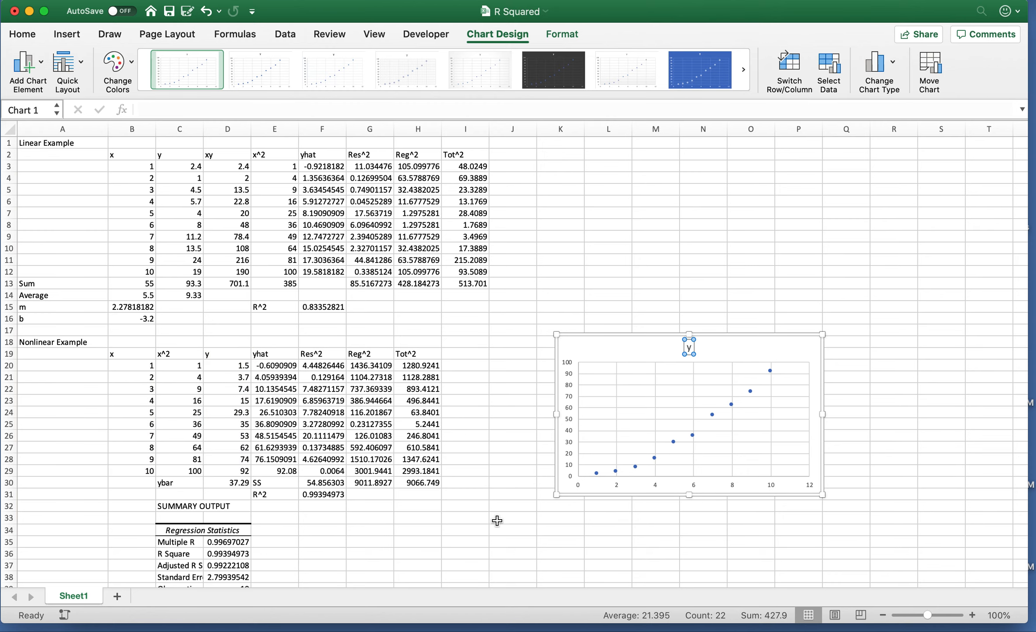
Scroll down to the SUMMARY OUTPUT's ANOVA and coefficient tables below the chart.
{"action": "scroll", "coordinate": [497, 520], "scroll_direction": "down", "scroll_amount": 10}
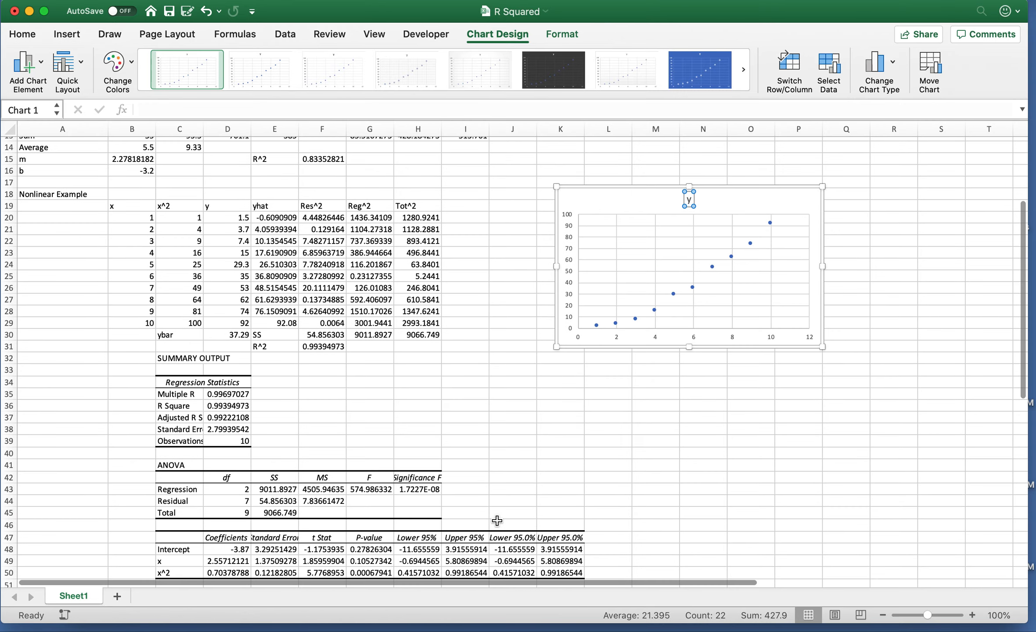
{"action": "scroll", "coordinate": [497, 521], "scroll_direction": "down", "scroll_amount": 1}
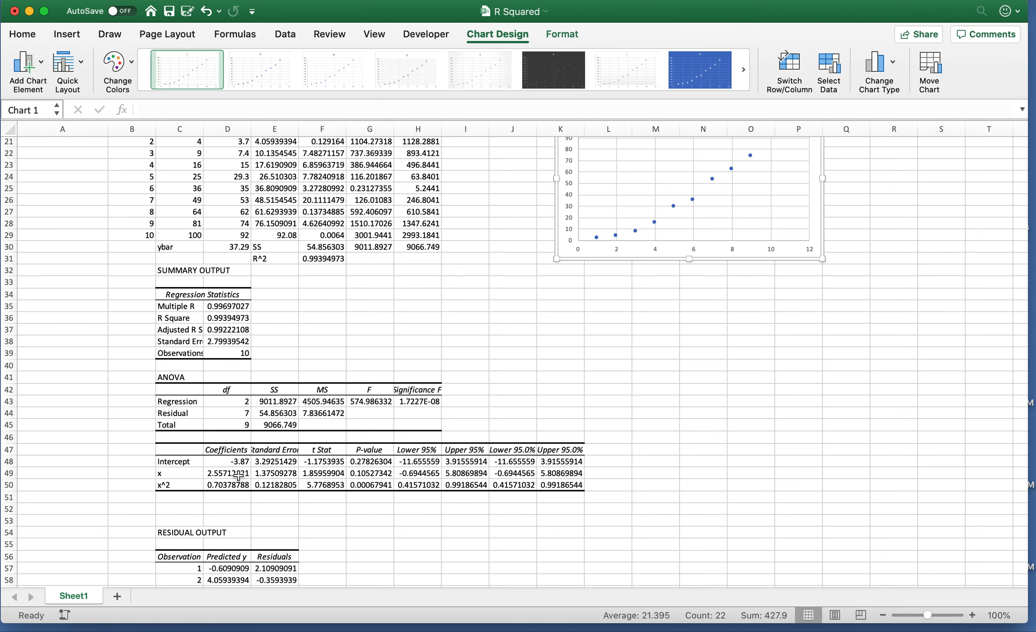
Enter the label 'Parabola of Best Fit' in G33.
{"action": "left_click", "coordinate": [368, 285]}
{"action": "type", "text": "Parab"}
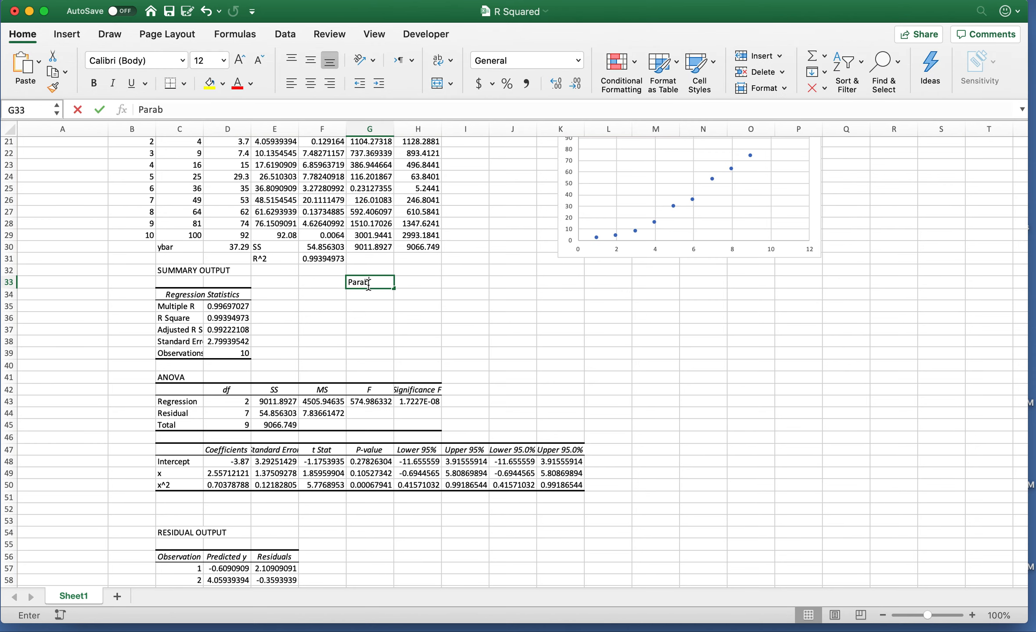
{"action": "type", "text": "ola of "}
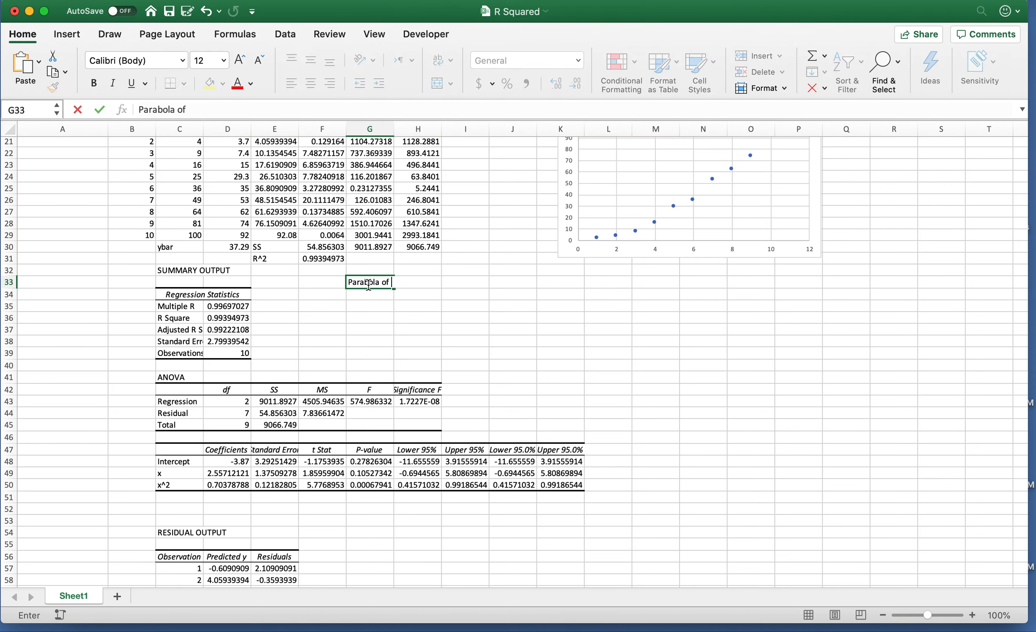
{"action": "type", "text": "Best Fit"}
{"action": "key", "text": "Return"}
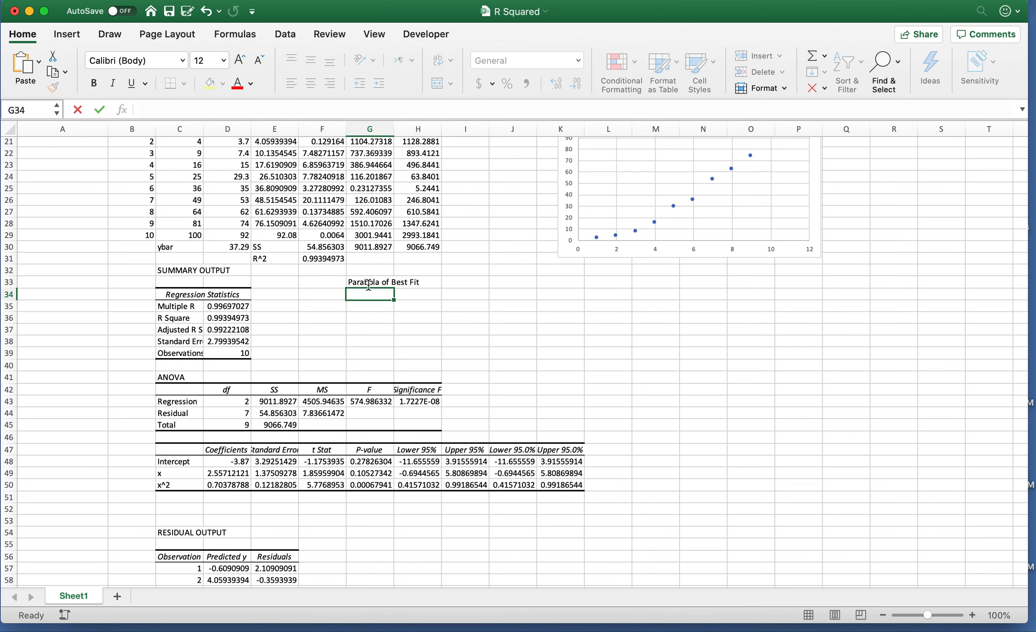
Enter the equation 'y = -3.87 + 2.557x + 0.7038x^2' in G34.
{"action": "type", "text": "y = "}
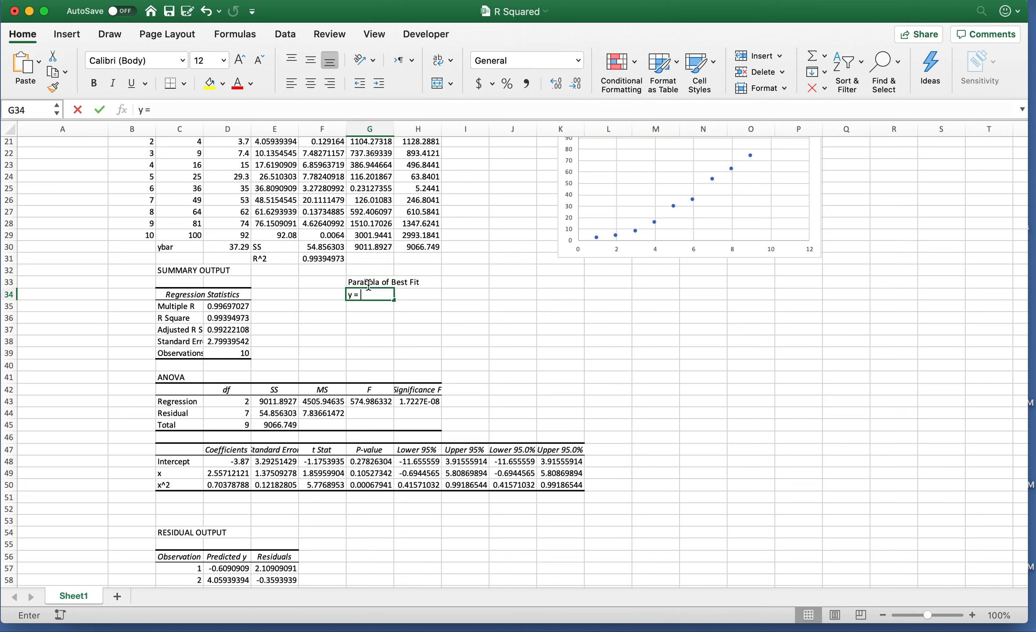
{"action": "type", "text": "-3.87"}
{"action": "key", "text": "BackSpace"}
{"action": "key", "text": "BackSpace"}
{"action": "type", "text": "87"}
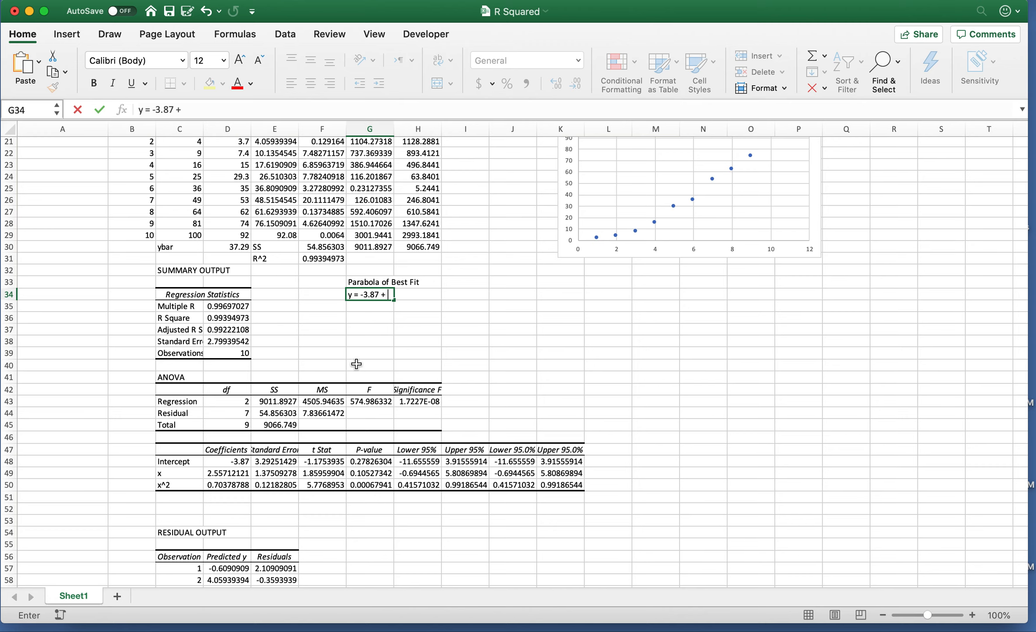
{"action": "type", "text": " + 2.557x"}
{"action": "type", "text": "+"}
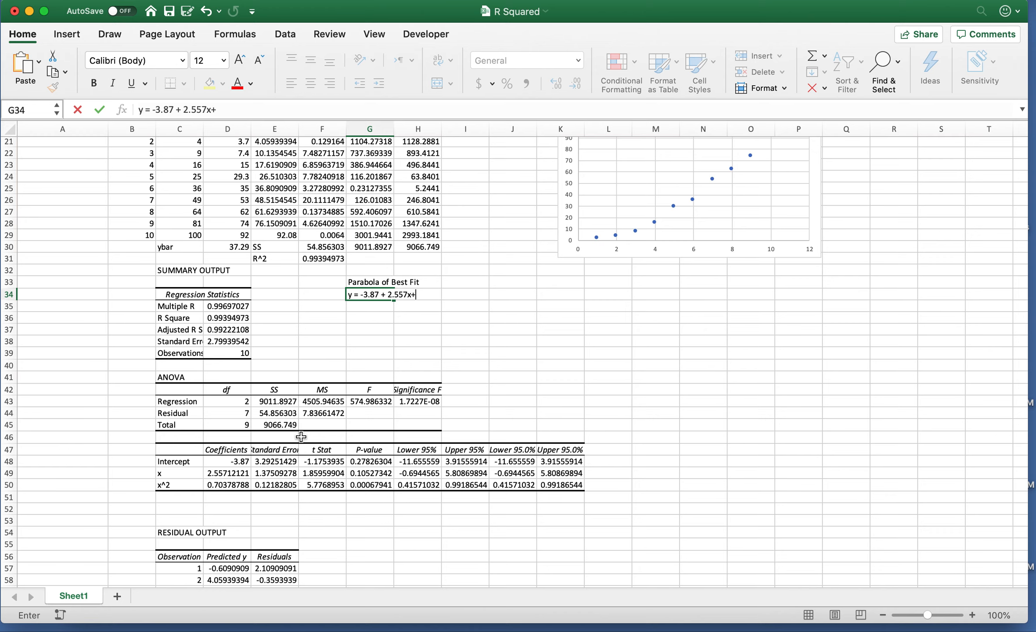
{"action": "key", "text": "BackSpace"}
{"action": "type", "text": "+ 0.7038x^2"}
{"action": "key", "text": "Return"}
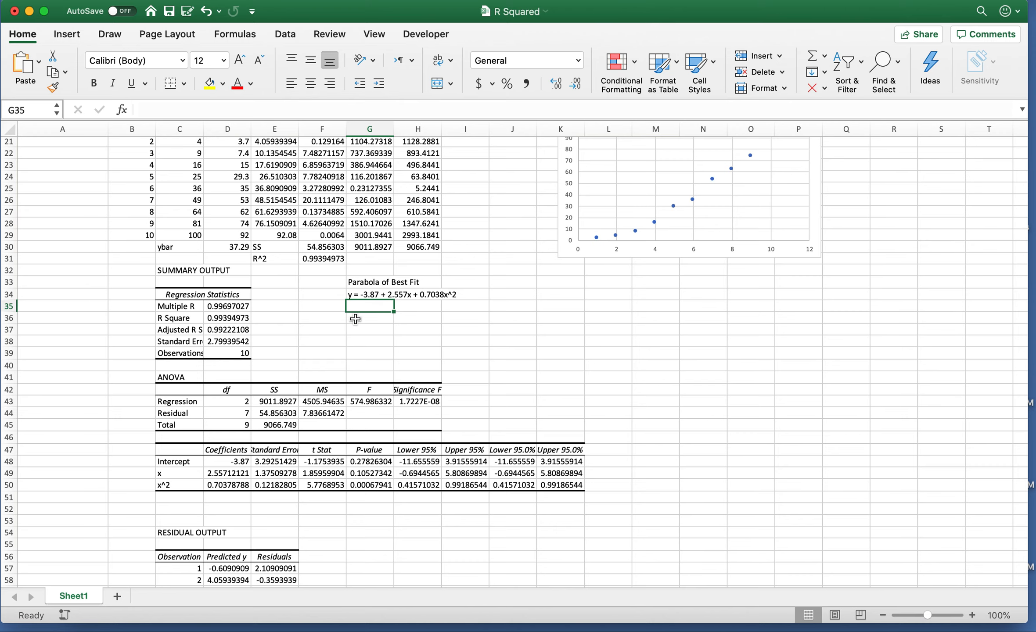
{"action": "scroll", "coordinate": [355, 319], "scroll_direction": "up", "scroll_amount": 10}
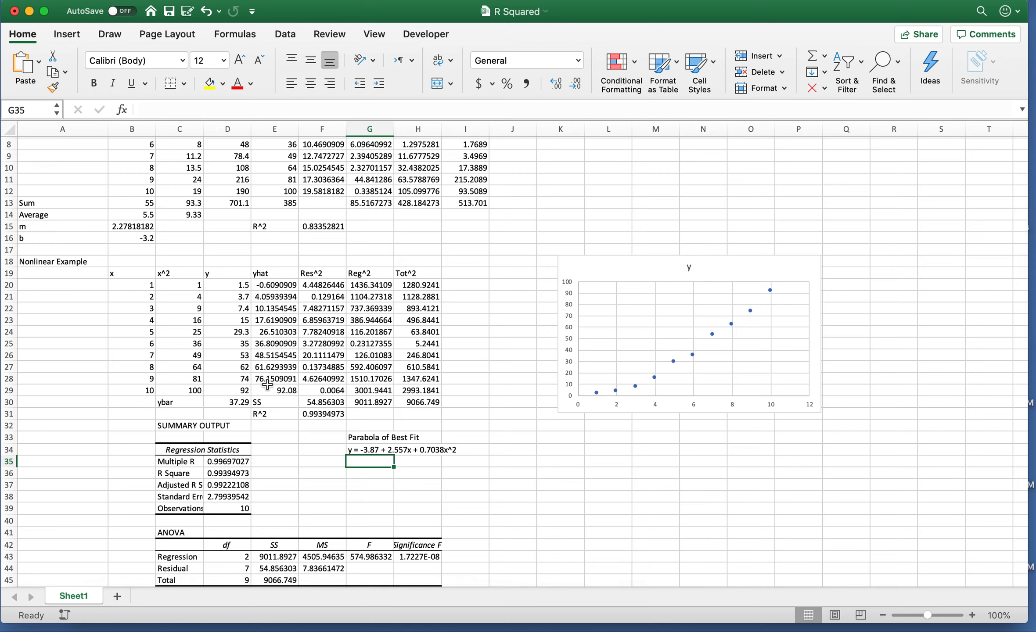
{"action": "left_click", "coordinate": [281, 285]}
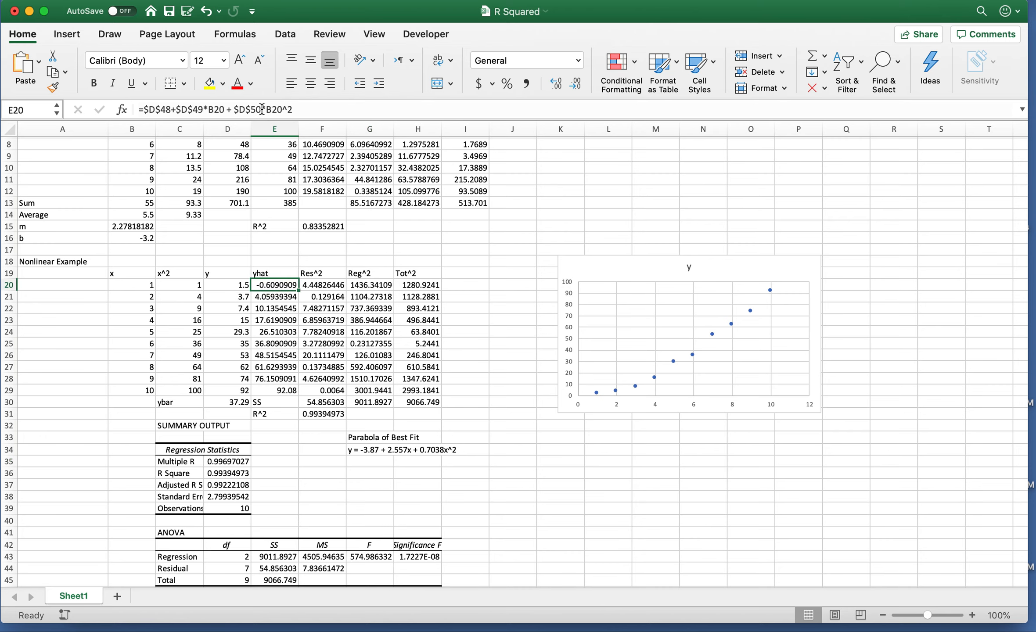
{"action": "left_click", "coordinate": [303, 107]}
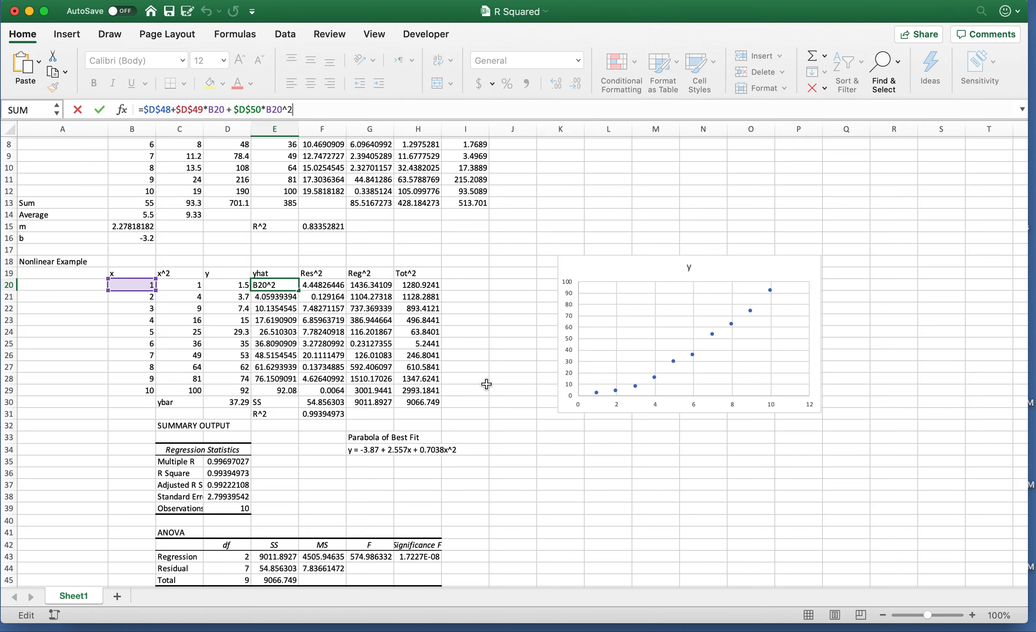
{"action": "scroll", "coordinate": [486, 384], "scroll_direction": "down", "scroll_amount": 6}
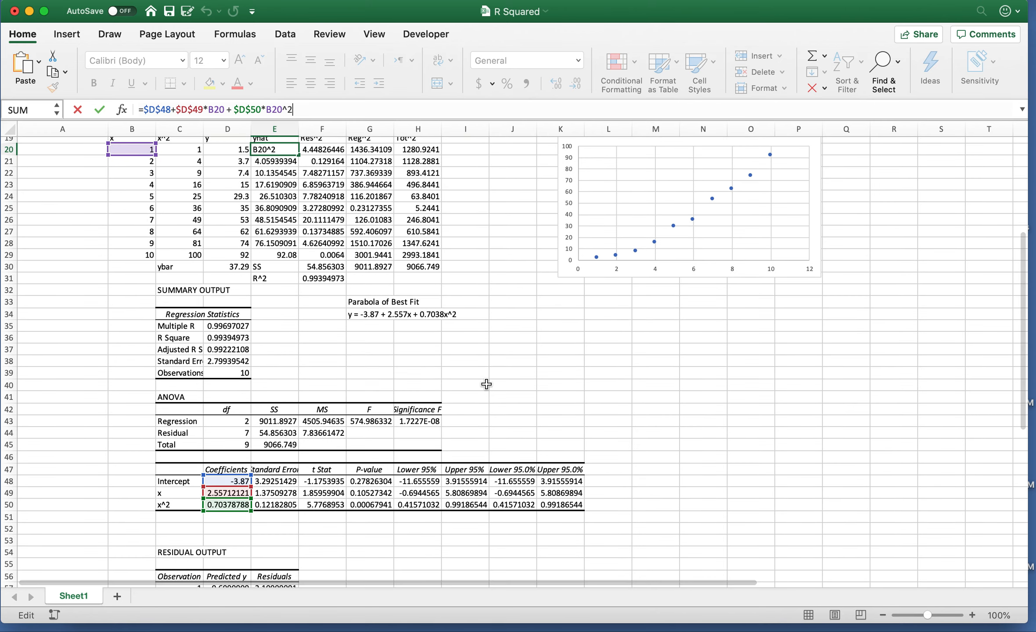
{"action": "scroll", "coordinate": [486, 384], "scroll_direction": "up", "scroll_amount": 1}
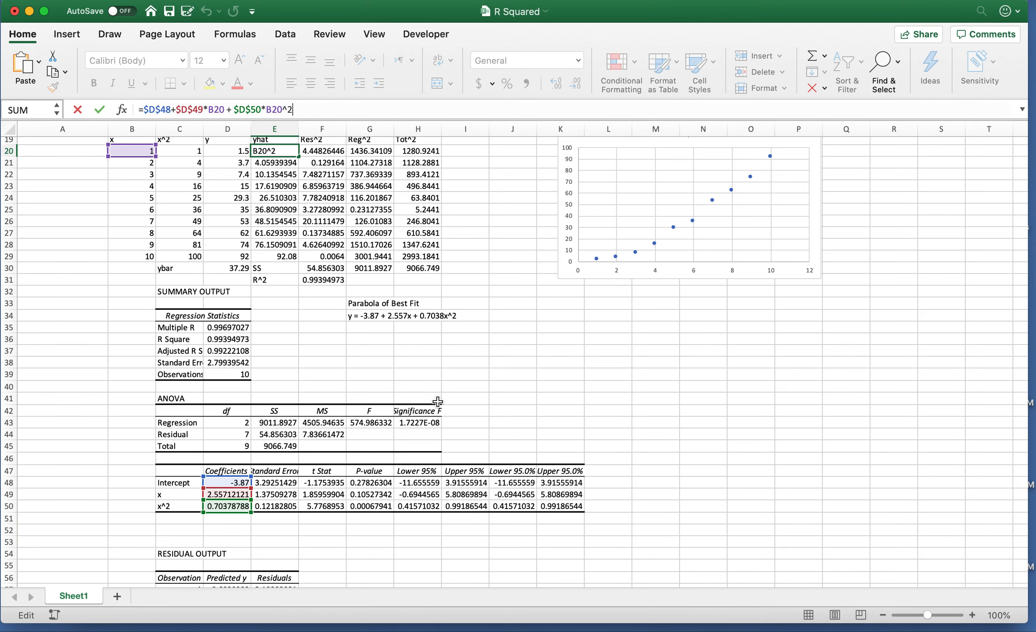
{"action": "scroll", "coordinate": [438, 402], "scroll_direction": "up", "scroll_amount": 5}
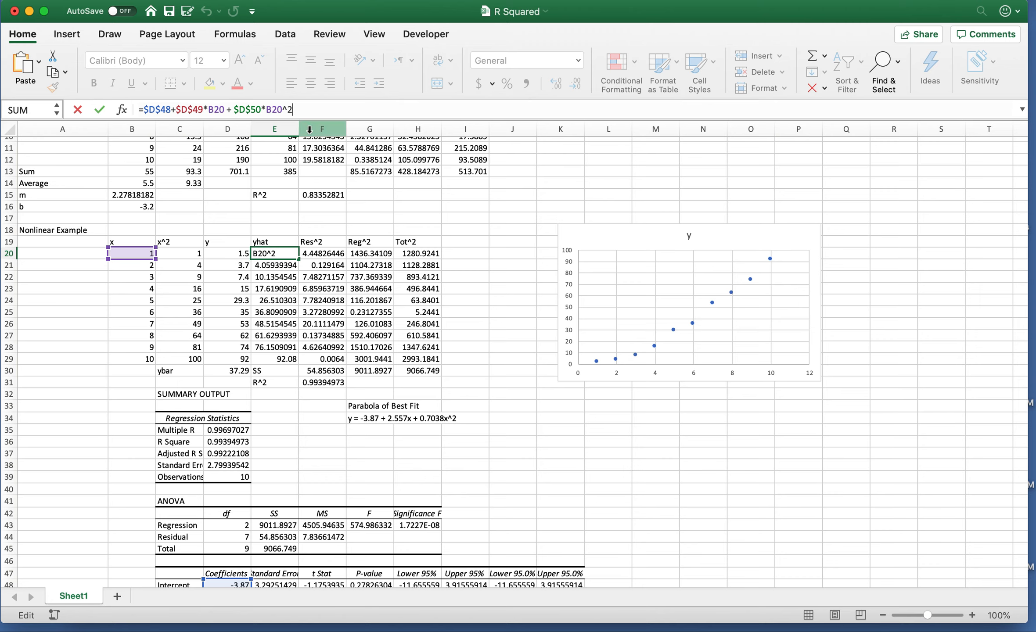
{"action": "key", "text": "Return"}
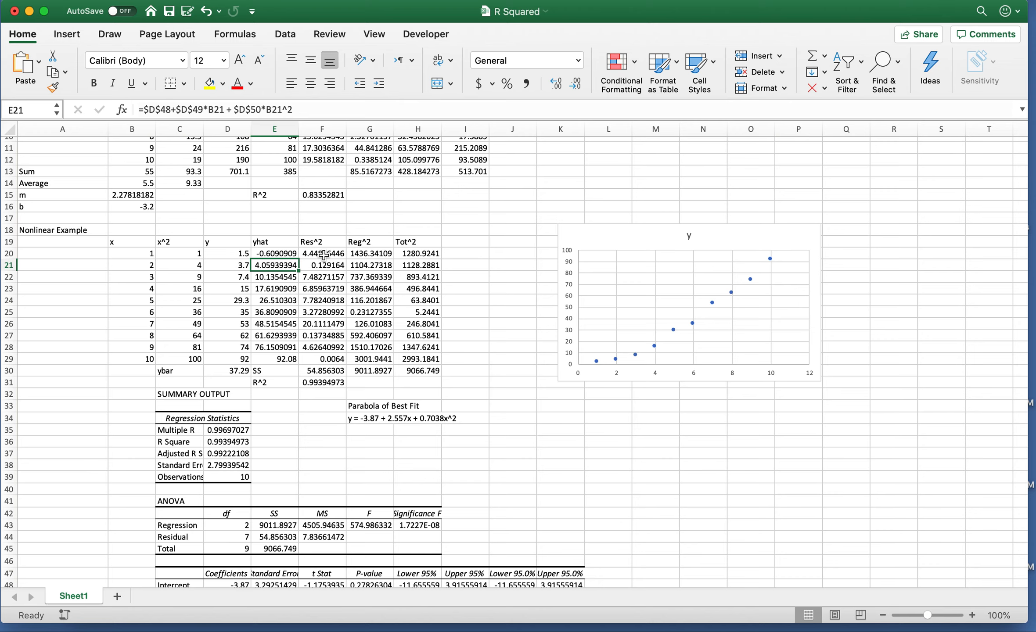
{"action": "left_click", "coordinate": [323, 254]}
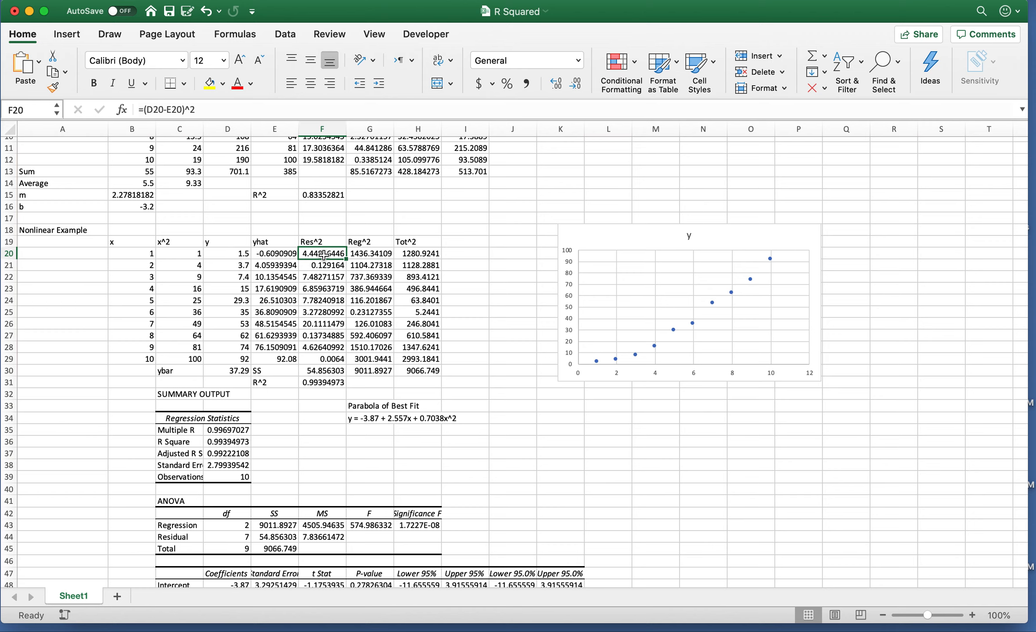
{"action": "left_click", "coordinate": [373, 254]}
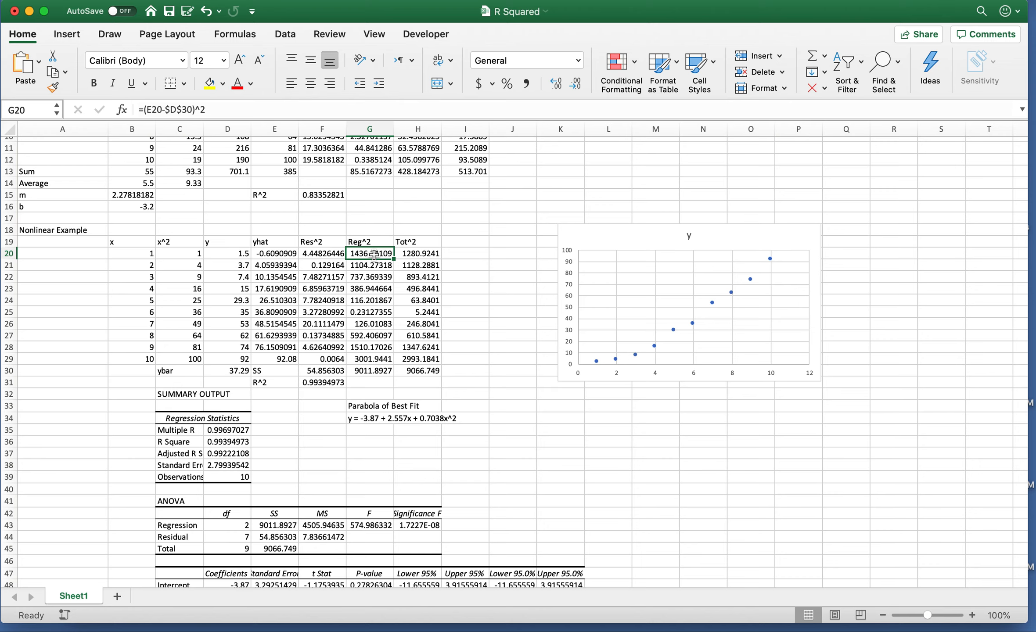
{"action": "left_click", "coordinate": [409, 255]}
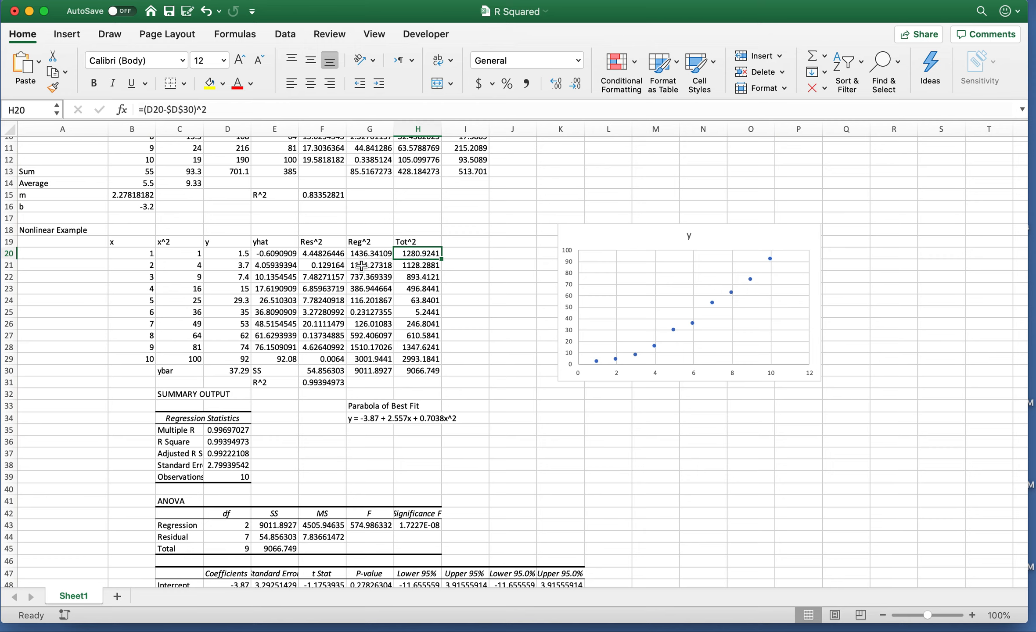
{"action": "left_click", "coordinate": [344, 371]}
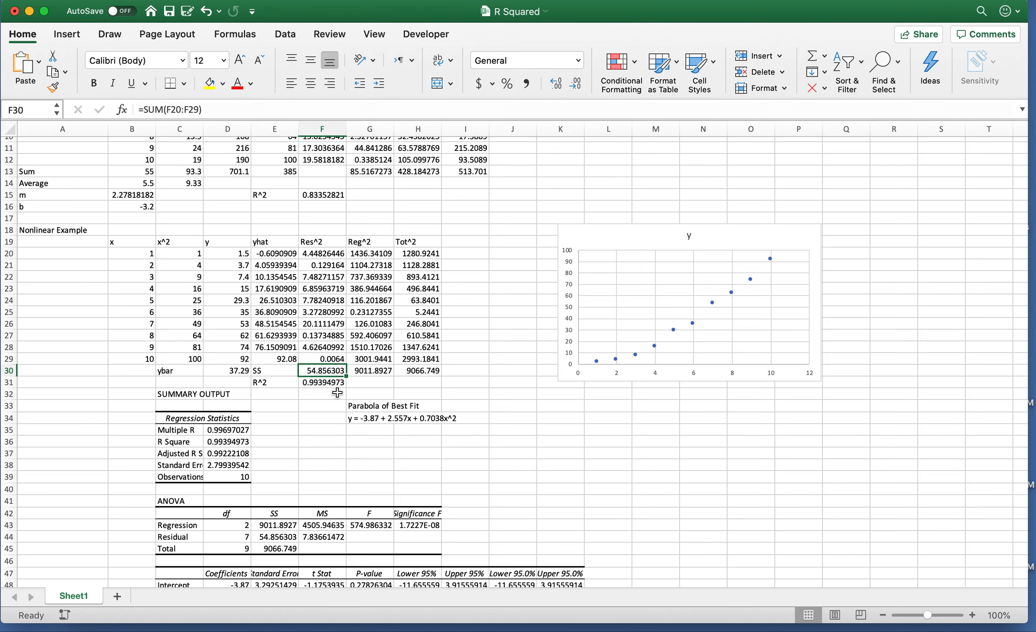
{"action": "left_click", "coordinate": [221, 441]}
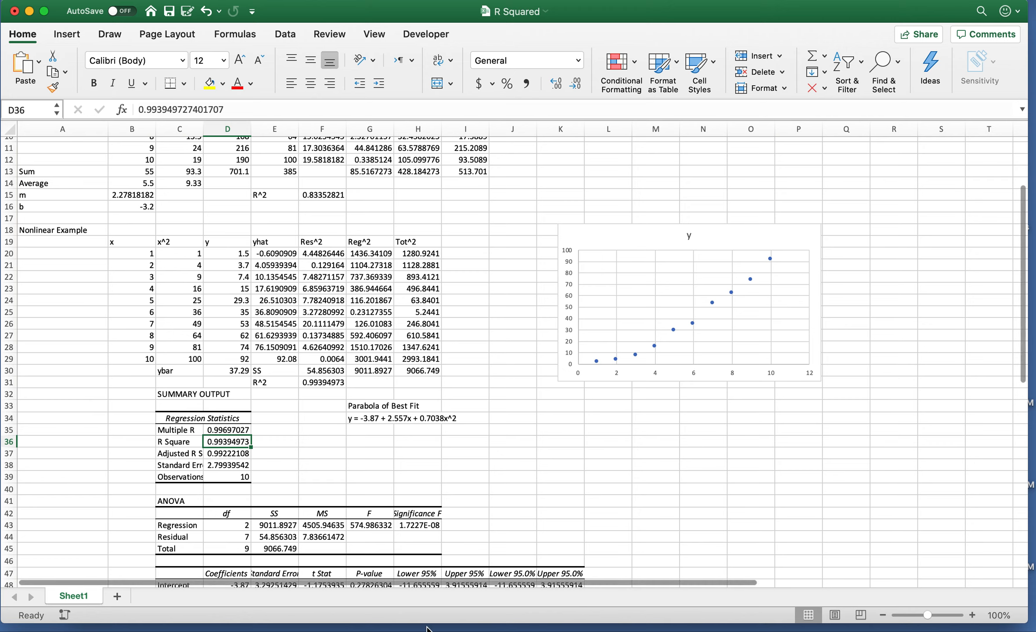
{"action": "mouse_move", "coordinate": [443, 631]}
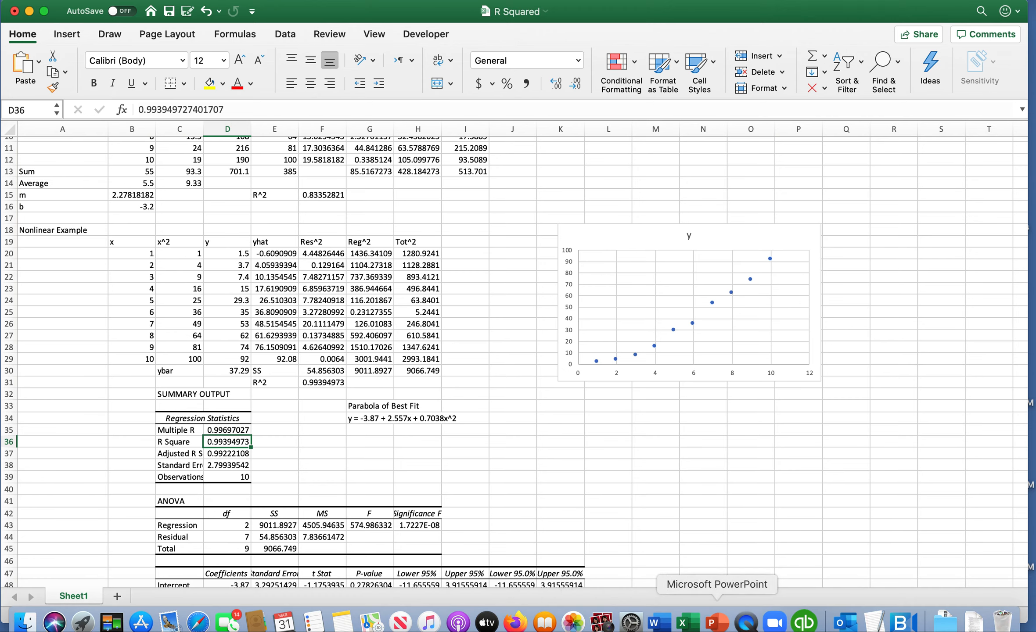